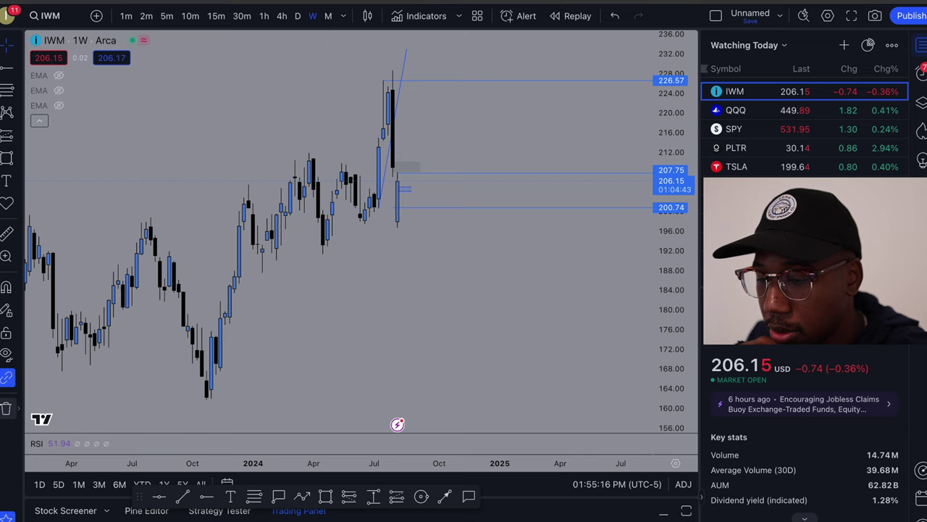
Step: Replace all drawings on the IWM weekly chart with a Fib retracement from the July high at about 228.78 down to about 196.67
click(18, 408)
click(128, 408)
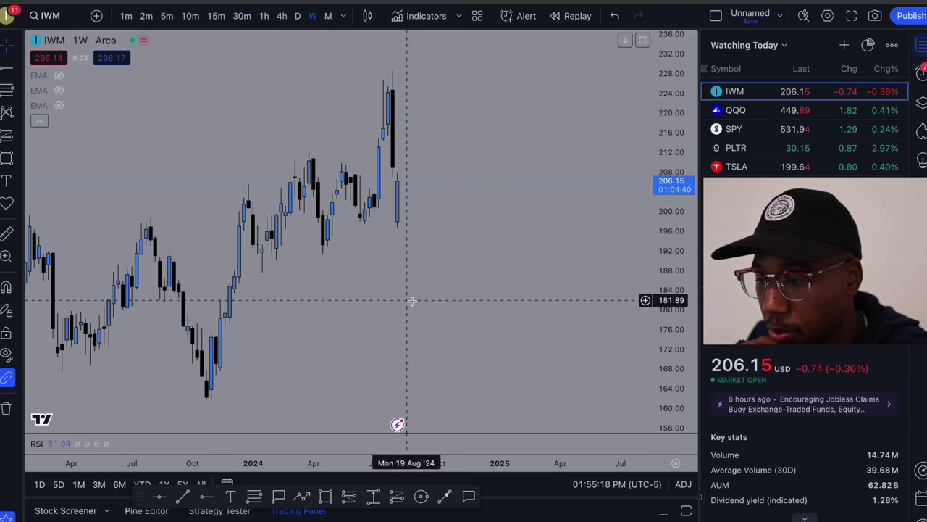
scroll(413, 301, up, 3)
scroll(327, 232, up, 2)
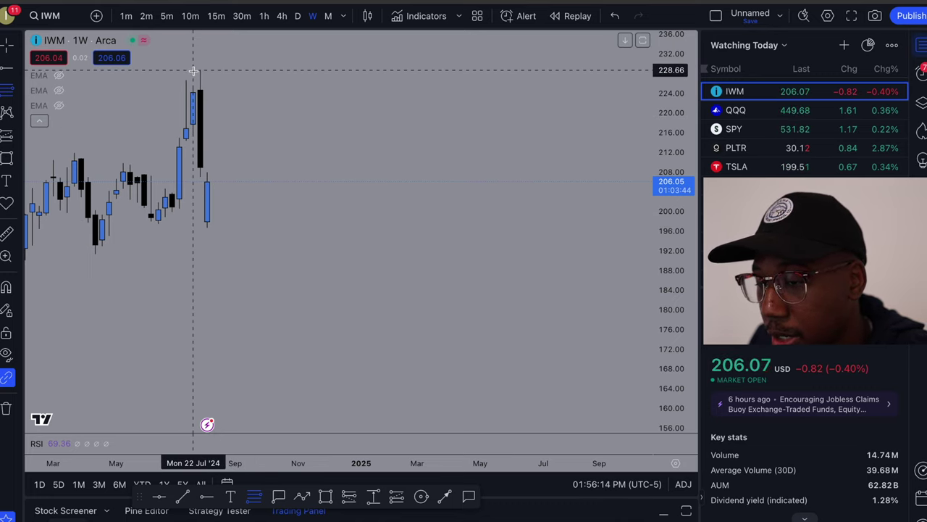
mouse_move(192, 69)
mouse_down()
mouse_move(222, 97)
mouse_move(293, 229)
mouse_up()
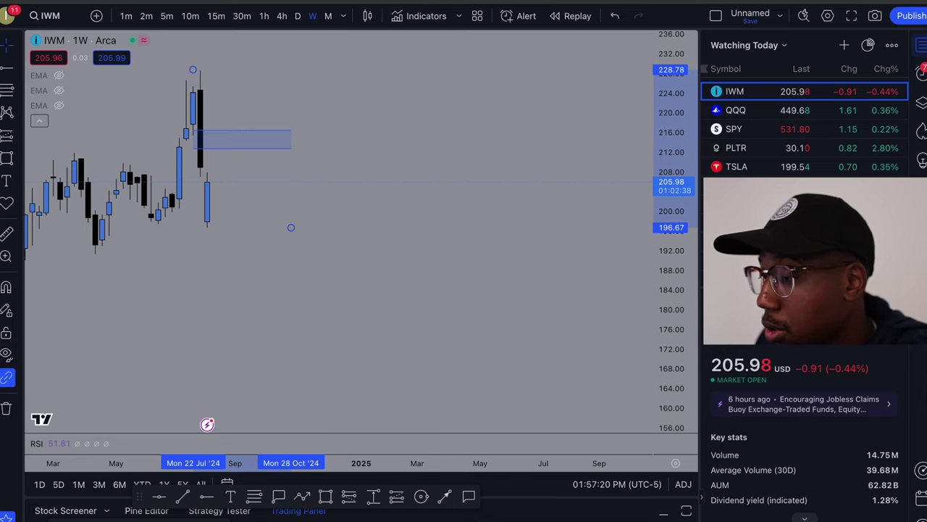
Step: Switch the chart to QQQ and remove all of its existing drawings
click(773, 112)
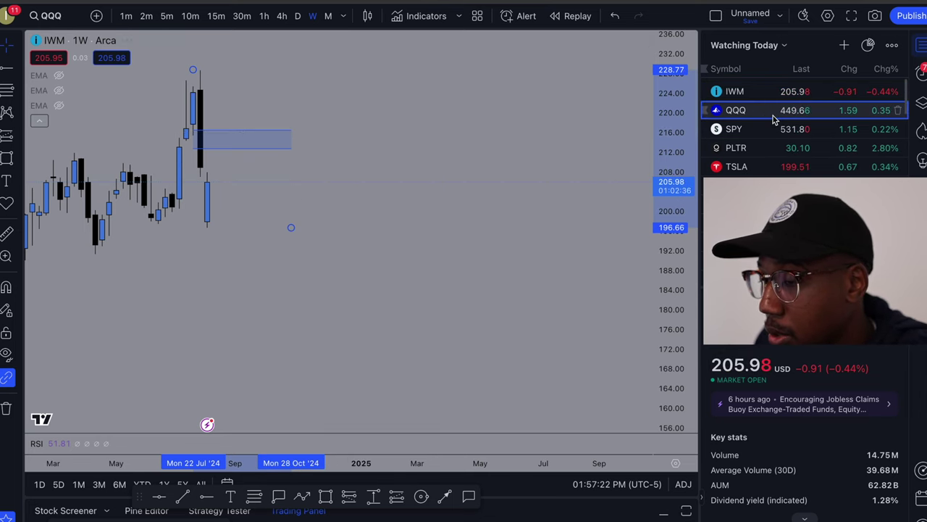
click(7, 408)
click(94, 410)
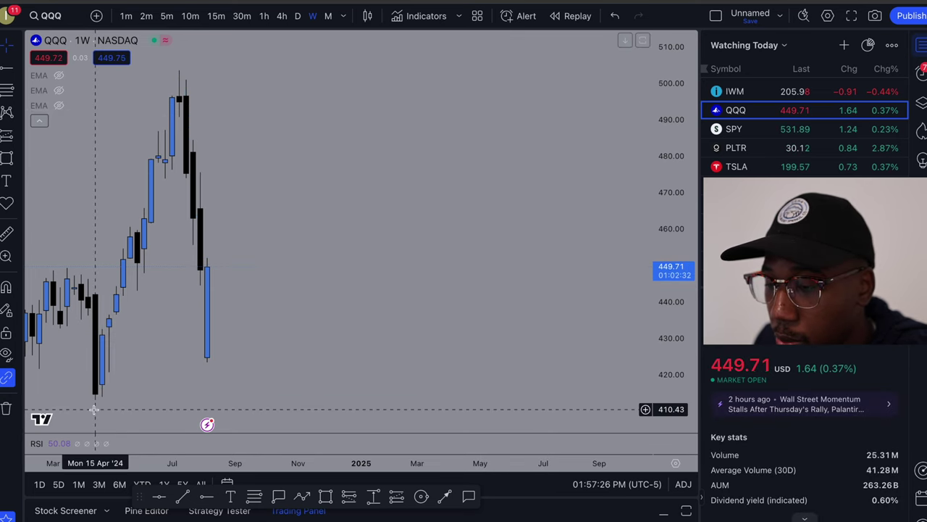
Step: Draw a Fib retracement on QQQ from the July high at about 503.91 down to the August low at about 423.84
drag(678, 134, 631, 406)
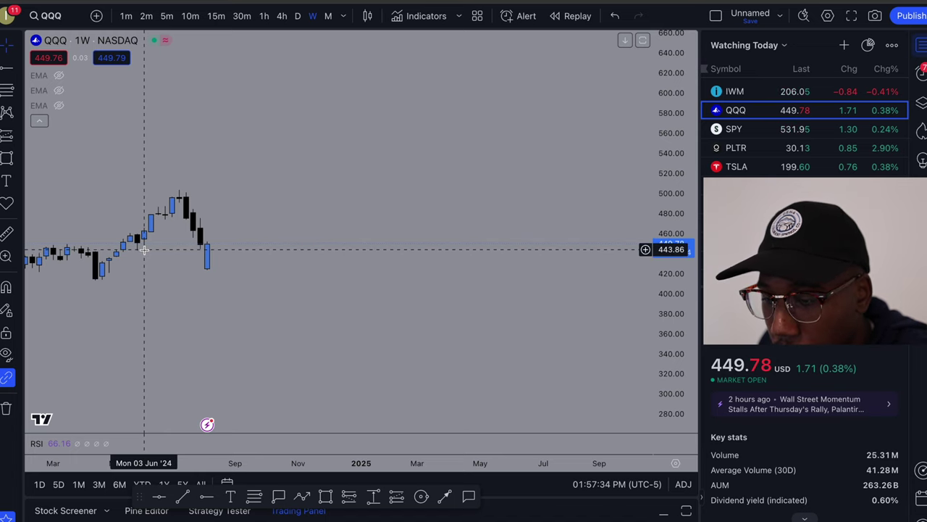
click(3, 91)
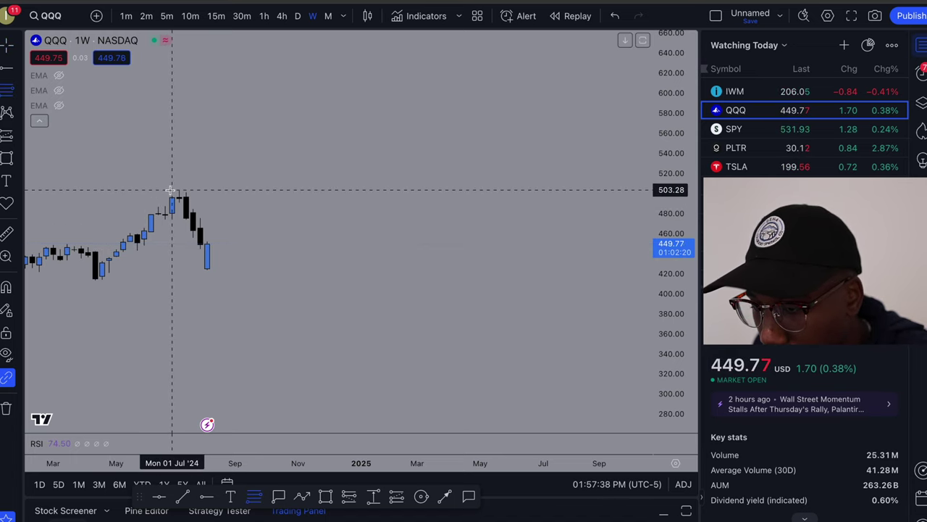
click(172, 189)
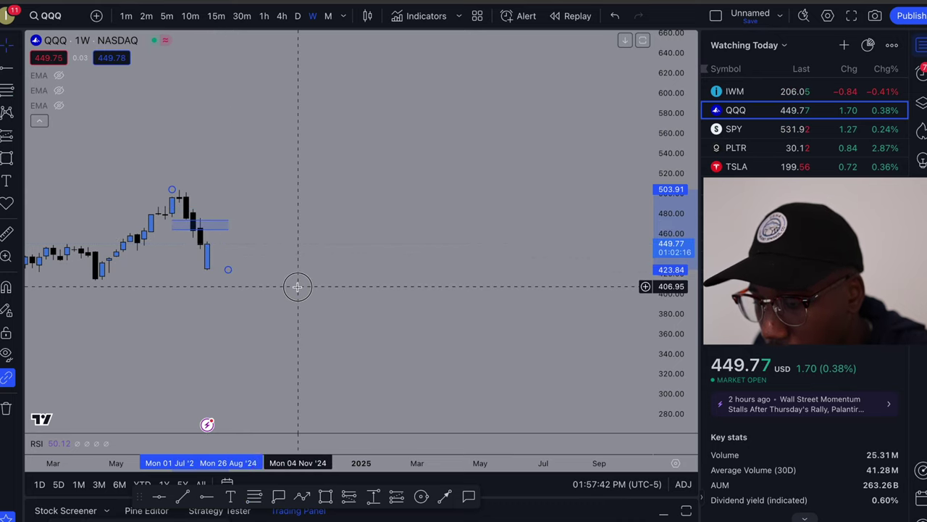
key(Escape)
scroll(270, 272, down, 1)
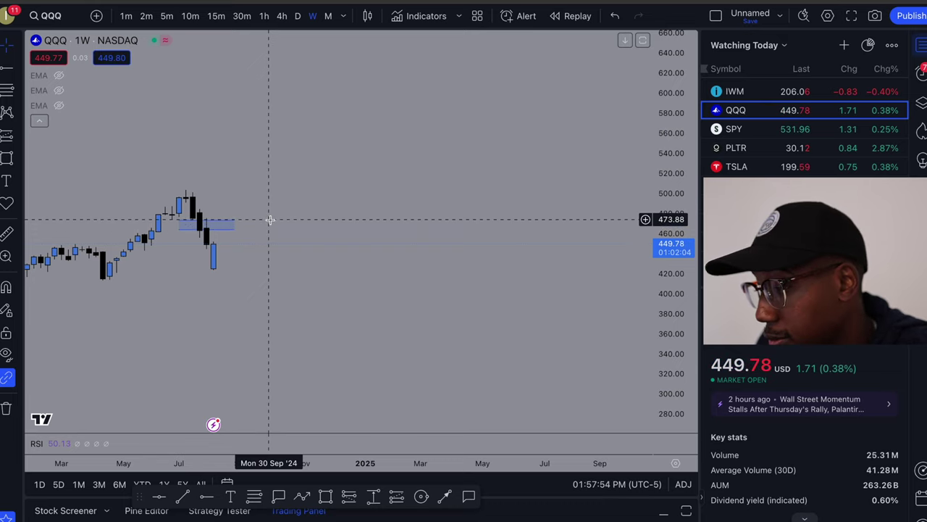
Step: Switch the chart to SPY and remove all of its existing drawings
click(786, 129)
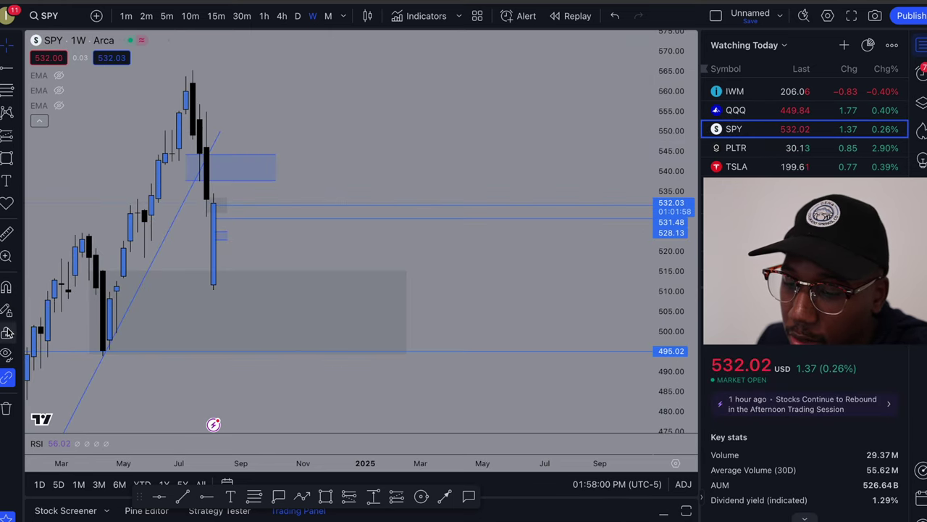
click(8, 408)
click(82, 411)
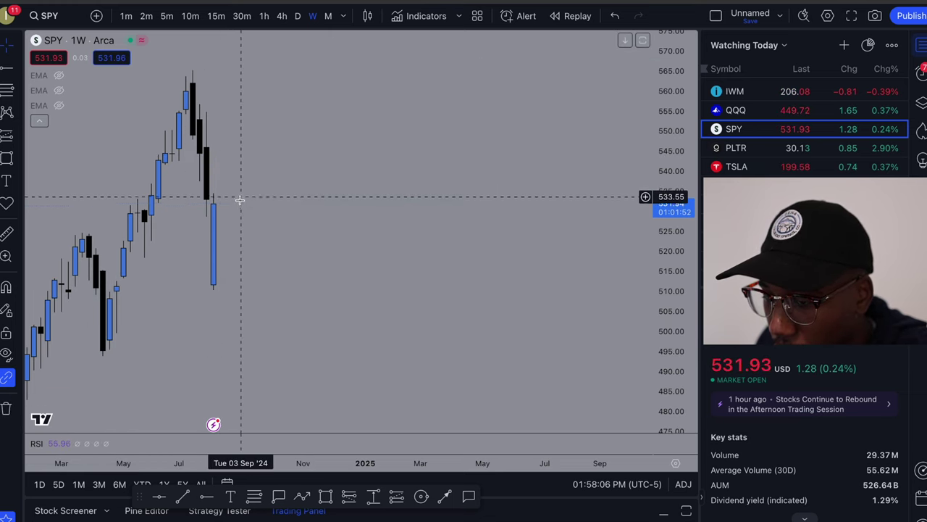
Step: Draw a Fib retracement on SPY from the July high at about 565.19 down to the August low at about 510.37
click(7, 92)
click(185, 71)
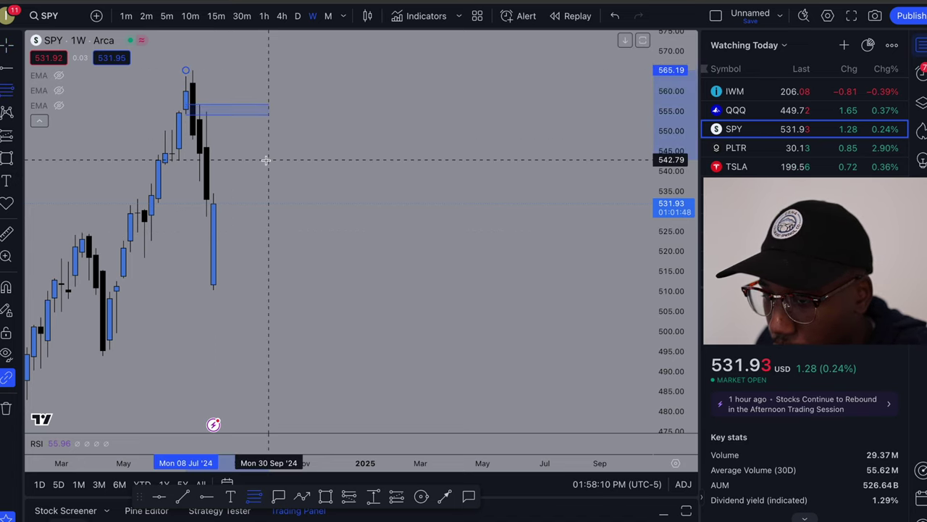
click(330, 290)
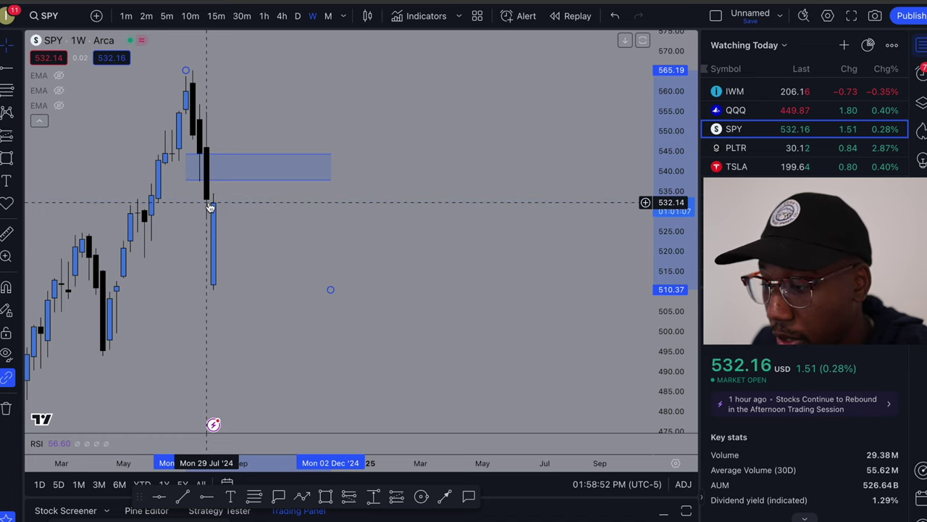
Step: Mark a support zone on SPY with a rectangle from about 515.38 to 493.77, starting at the April 2024 candles and extending into May 2025
key(alt+shift+r)
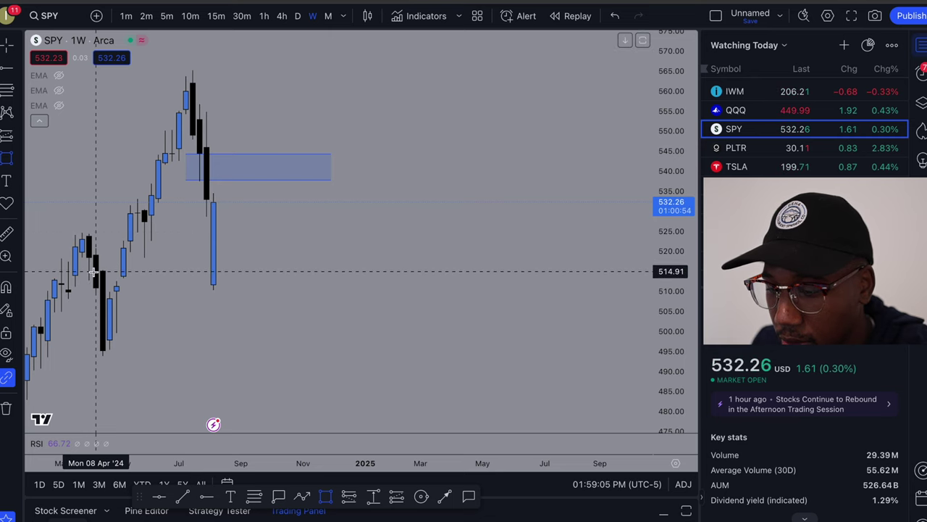
mouse_move(95, 270)
mouse_down()
mouse_move(145, 331)
mouse_move(499, 356)
mouse_up()
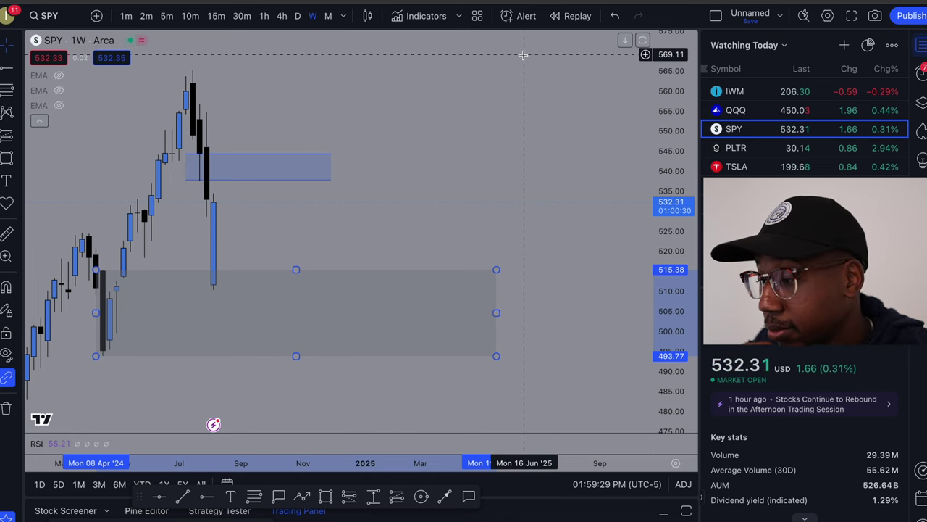
scroll(434, 335, down, 3)
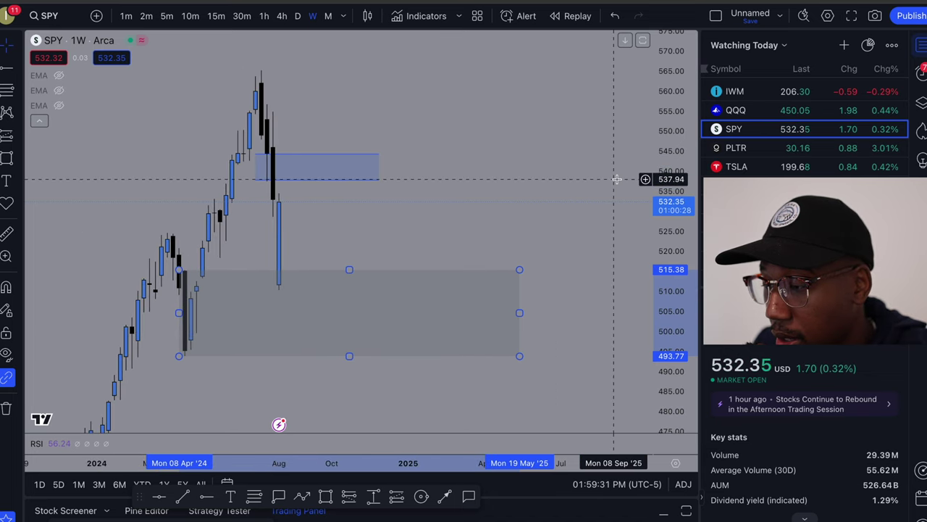
drag(670, 189, 670, 352)
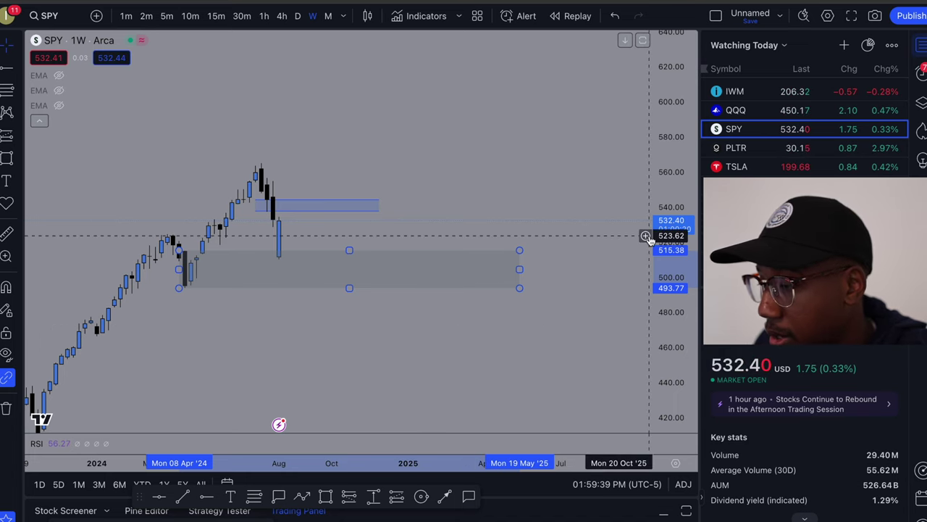
Step: Switch the chart to PLTR and remove its existing drawings
click(827, 149)
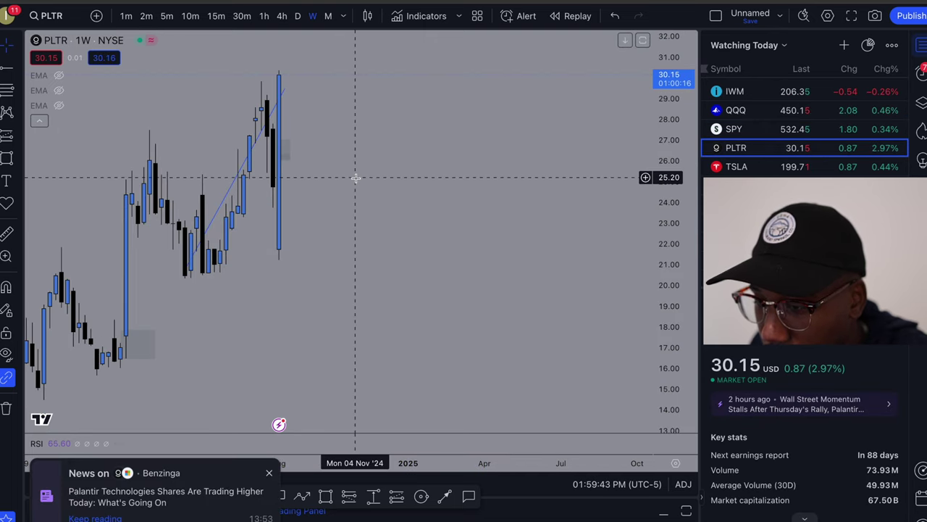
scroll(355, 178, right, 5)
scroll(265, 196, left, 10)
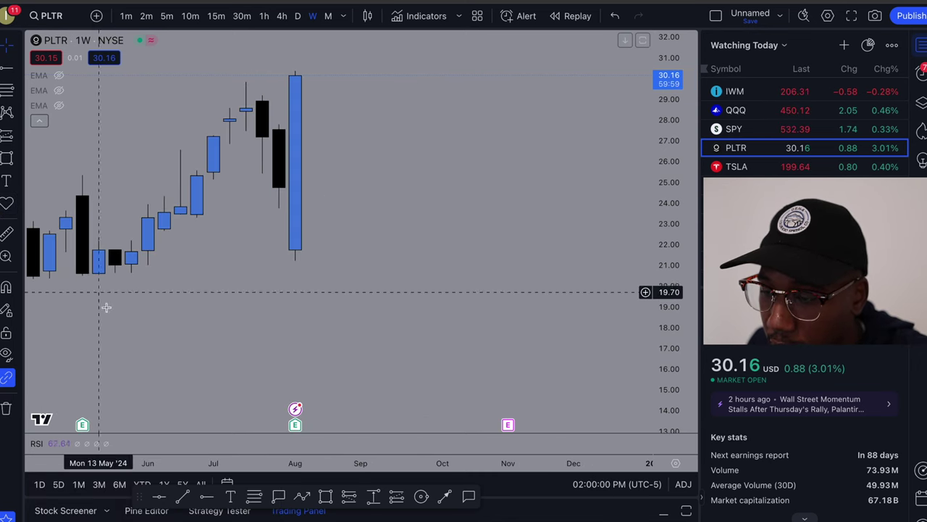
Step: Draw a Fib retracement on PLTR from the May low at about 20.63 up to about 29.88
scroll(392, 275, down, 2)
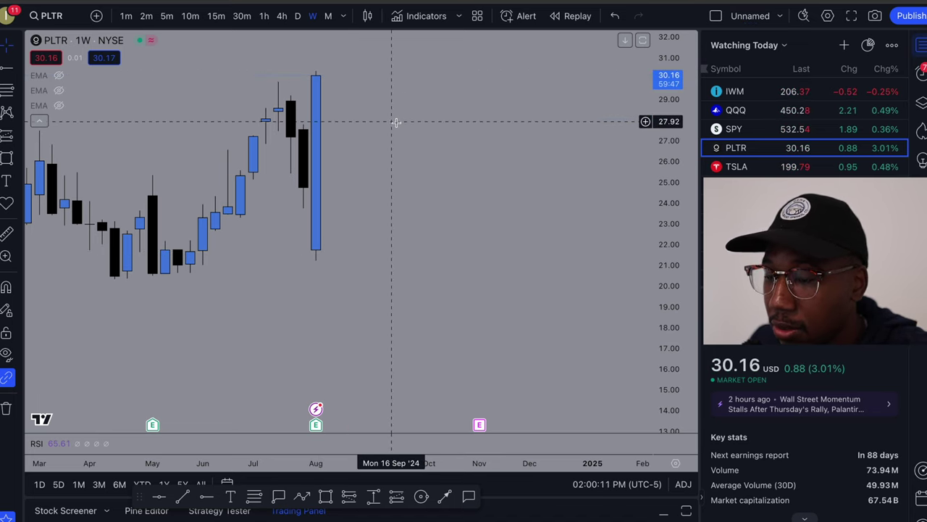
scroll(395, 123, left, 4)
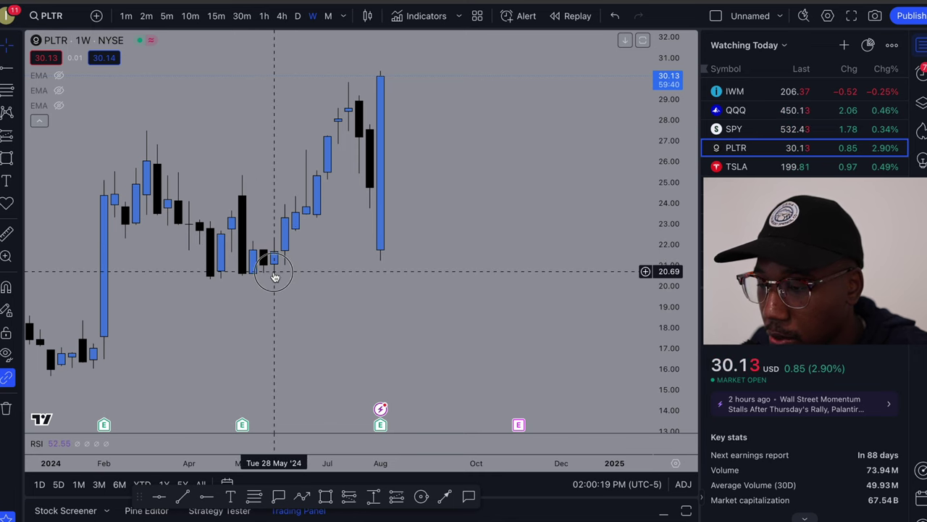
mouse_move(275, 277)
mouse_down()
mouse_move(290, 240)
mouse_move(273, 261)
mouse_up()
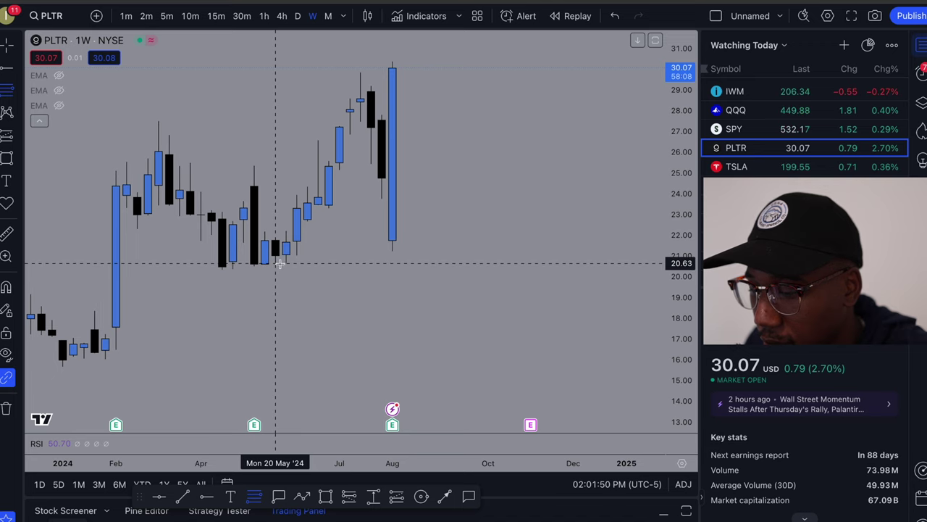
drag(279, 263, 428, 71)
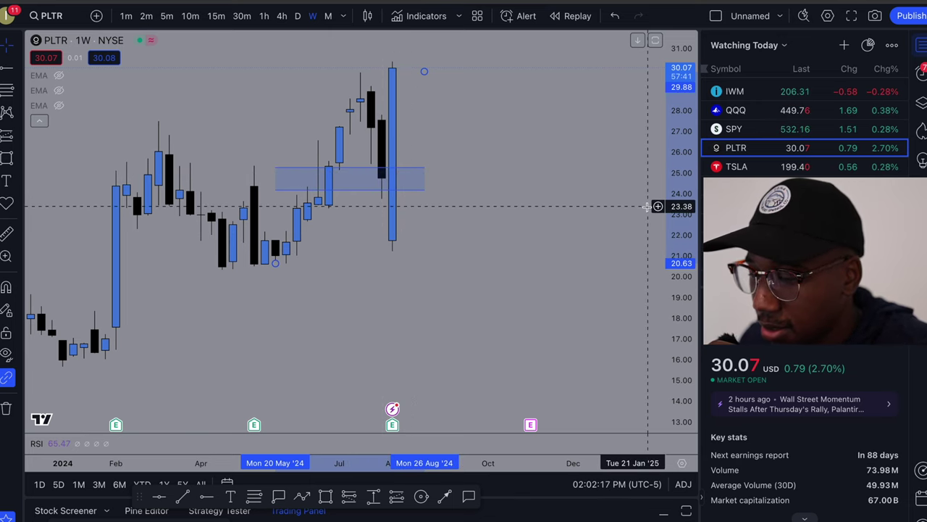
Step: Replace all drawings on the TSLA chart with a Fib retracement from the July high at about 271.55 down to about 182.24
click(780, 172)
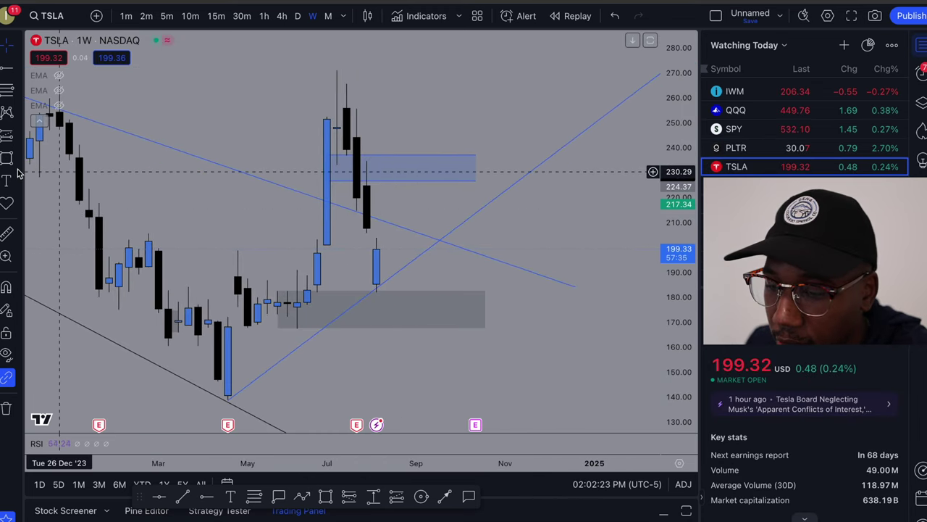
click(13, 413)
click(61, 409)
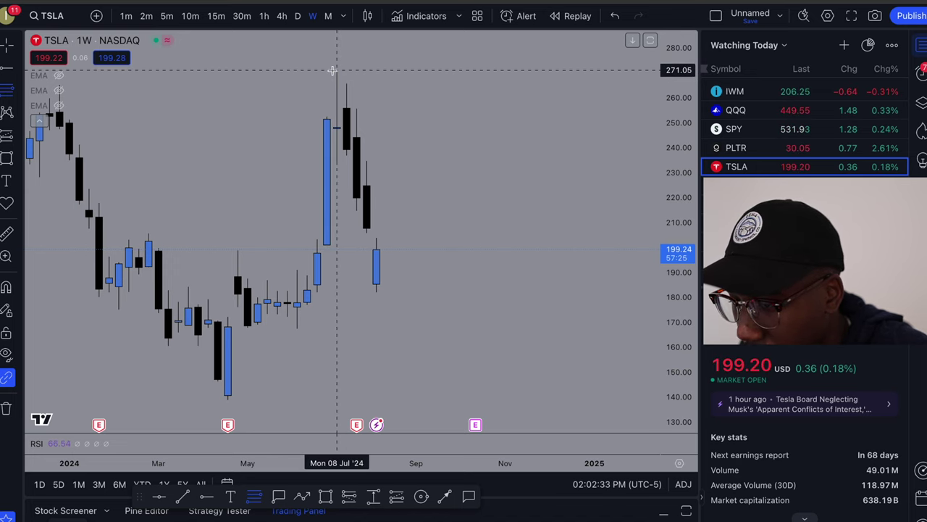
mouse_move(333, 70)
mouse_down()
mouse_move(383, 217)
mouse_move(433, 296)
mouse_move(555, 291)
mouse_up()
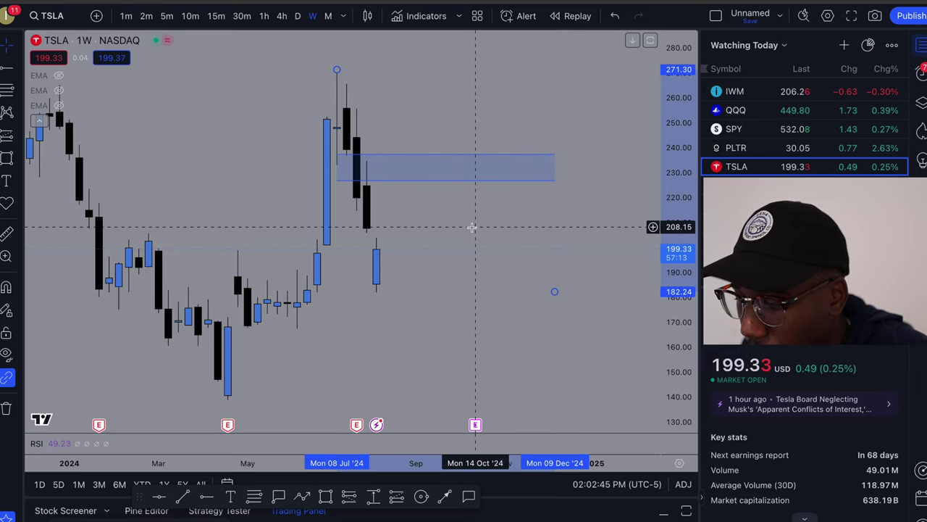
mouse_move(337, 70)
mouse_down()
mouse_move(345, 111)
mouse_move(335, 71)
mouse_up()
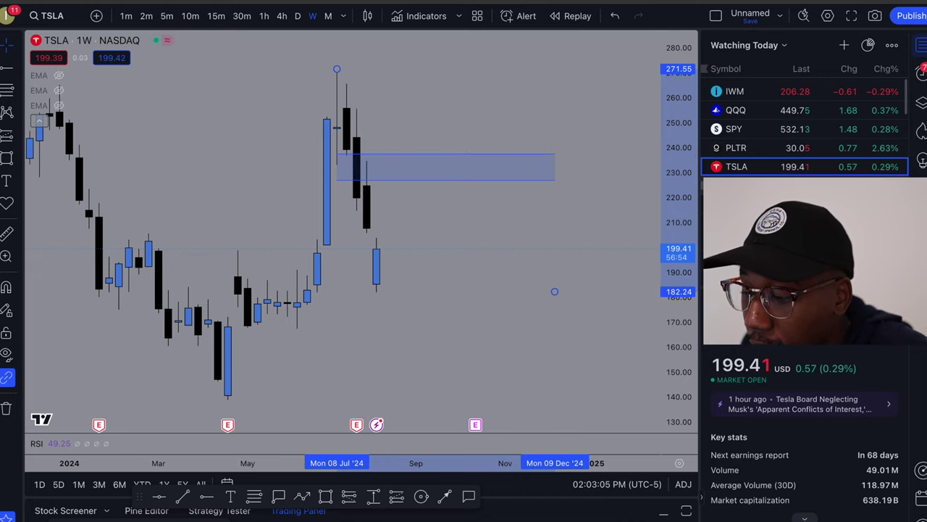
Step: Switch to AMD and draw a Fib retracement from the July candle at about 185.33 down to the August low
key(Down)
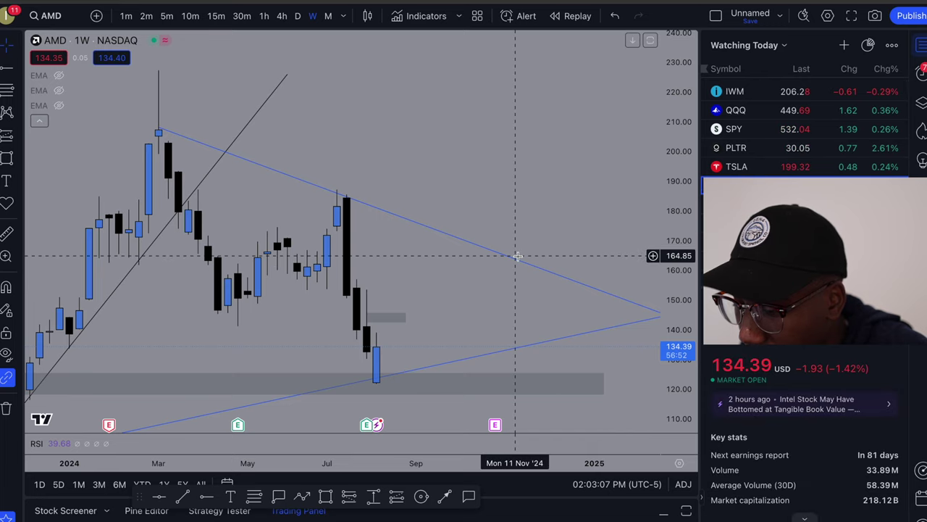
scroll(506, 355, down, 3)
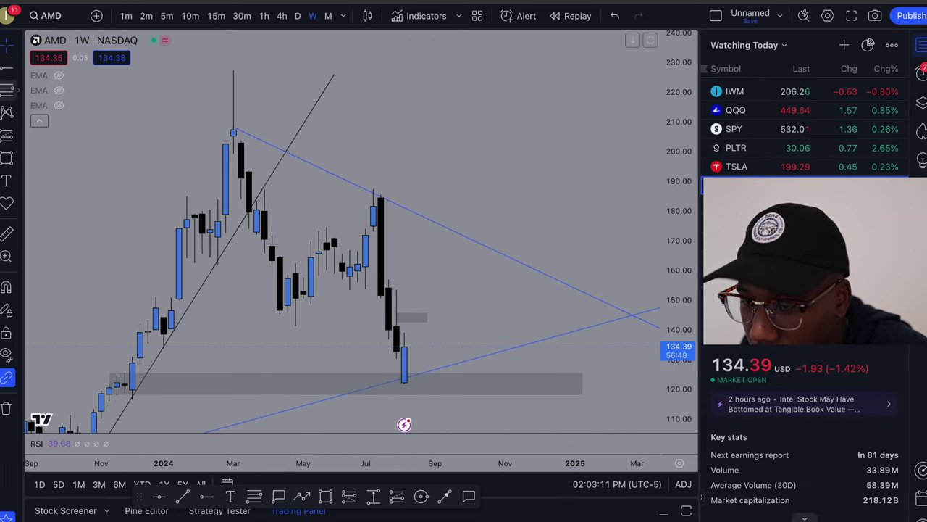
click(6, 90)
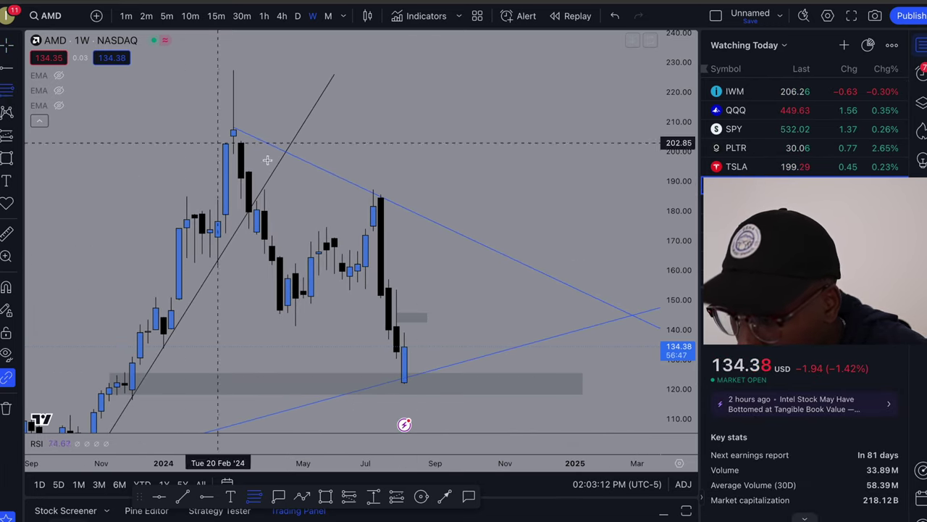
click(371, 196)
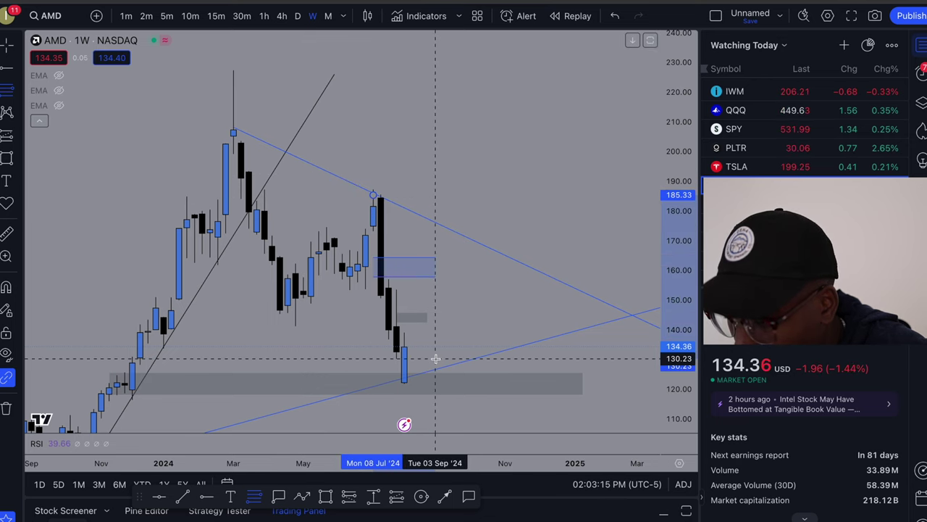
click(466, 382)
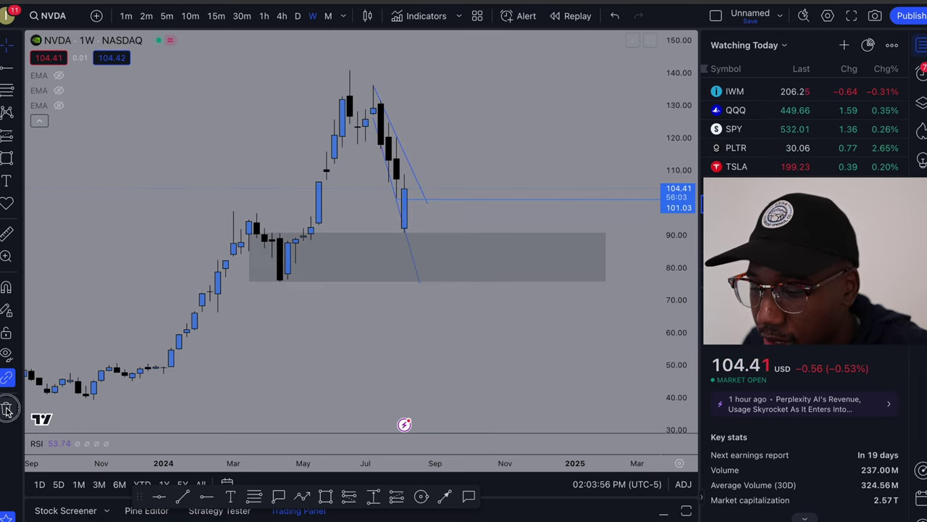
Step: Replace all drawings on the NVDA chart with a Fib retracement from the April low at about 76.07 up to about 140.61
click(7, 410)
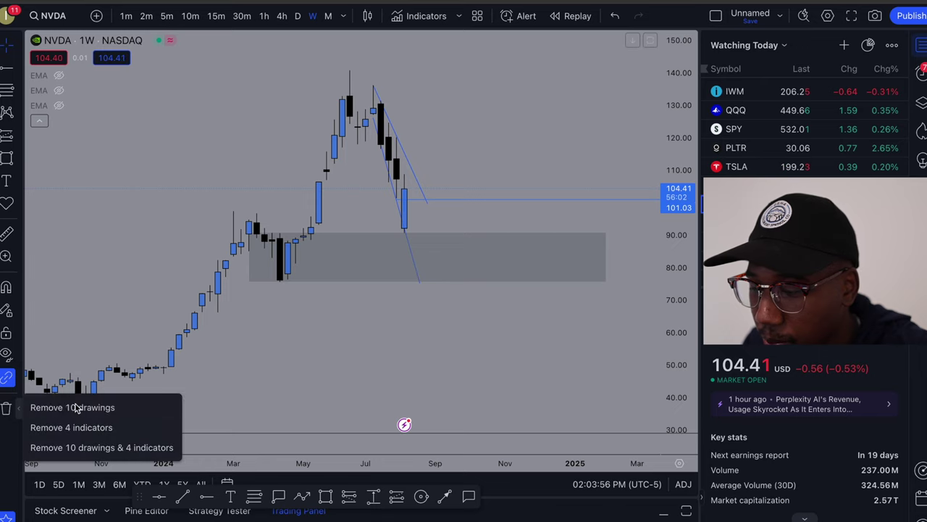
click(72, 408)
scroll(442, 209, up, 5)
scroll(441, 209, left, 10)
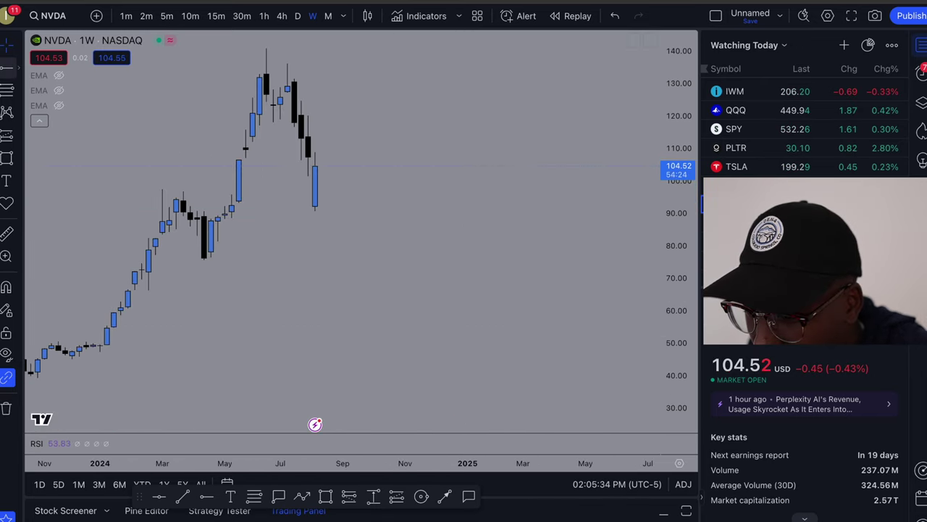
click(6, 90)
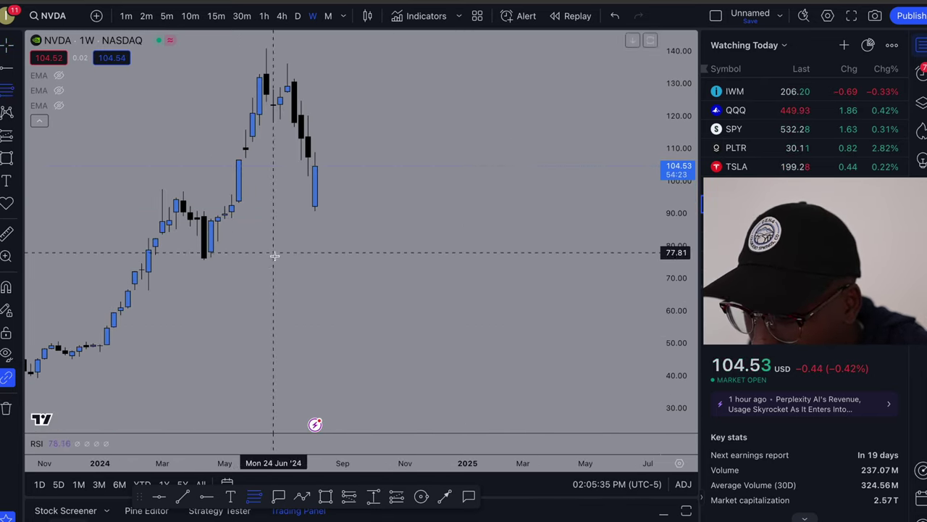
click(205, 258)
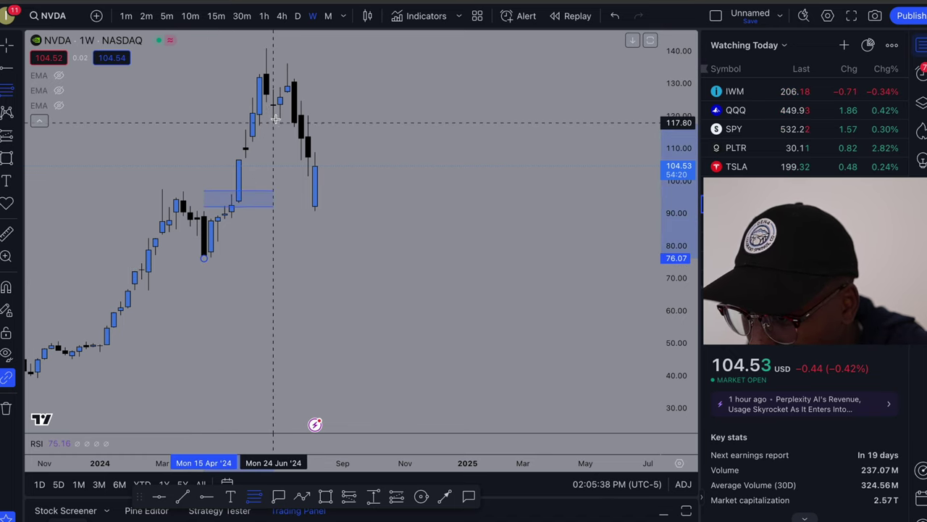
click(329, 49)
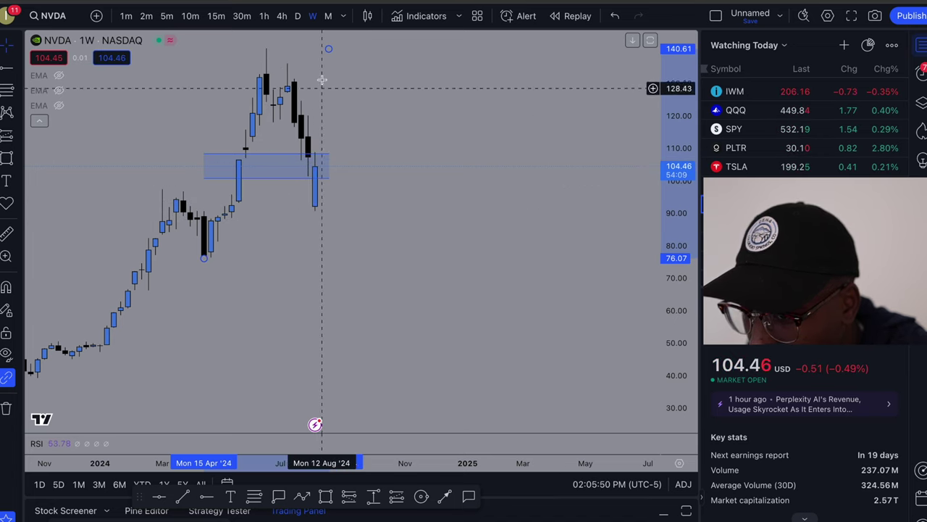
Step: Add a second Fib retracement on NVDA from the July high at about 136.35 down to the August low at about 90.95
click(5, 90)
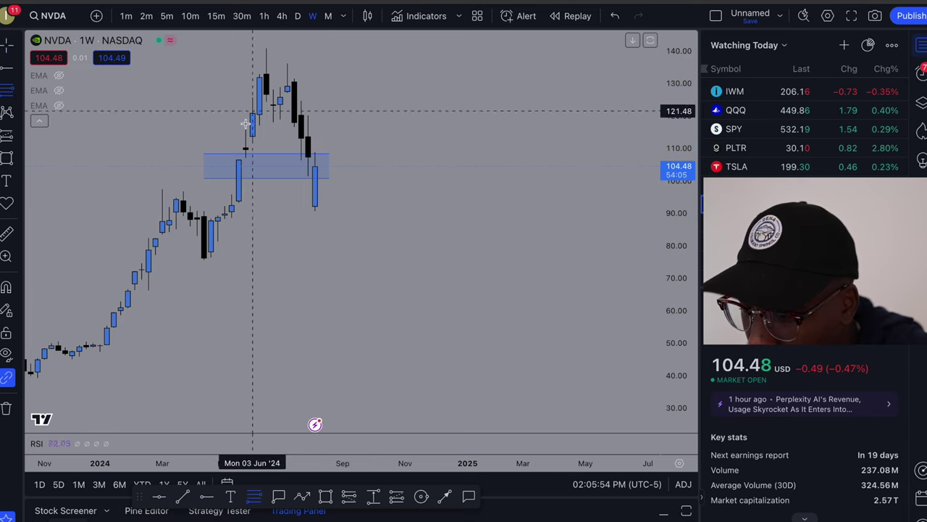
click(281, 63)
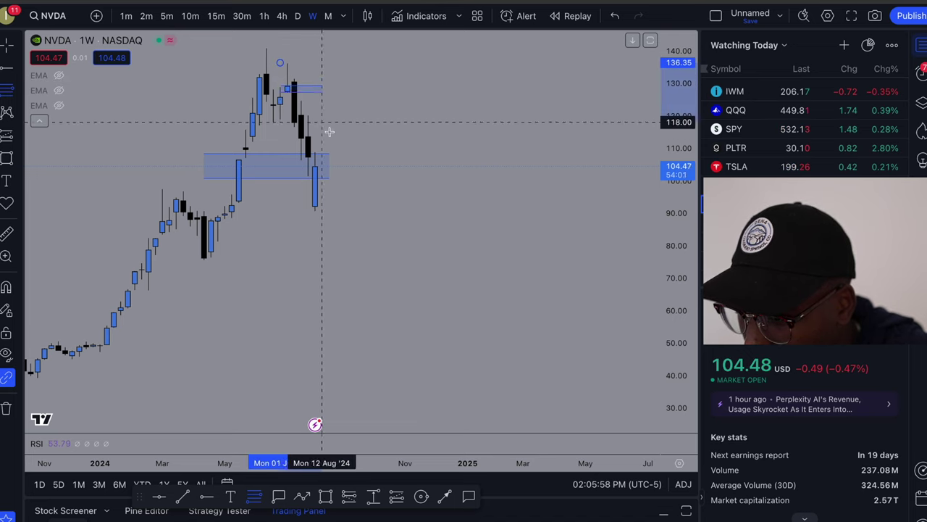
click(363, 209)
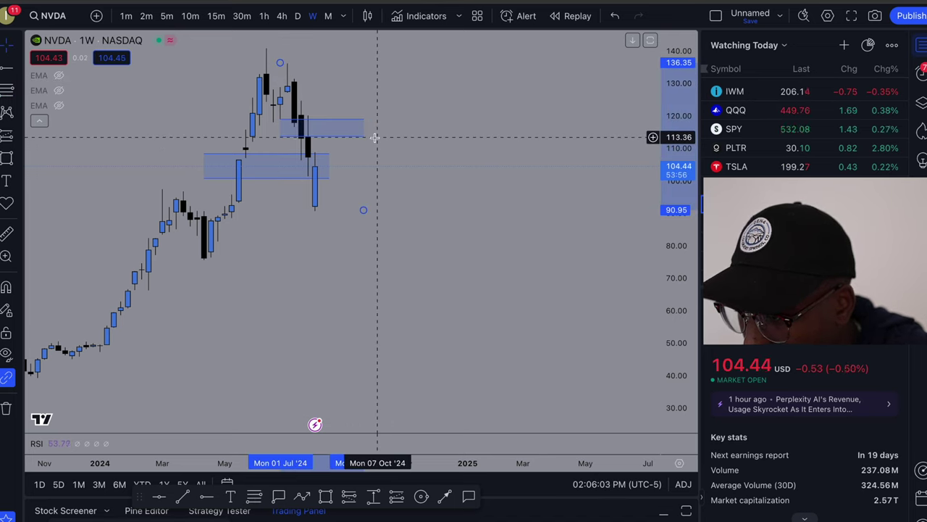